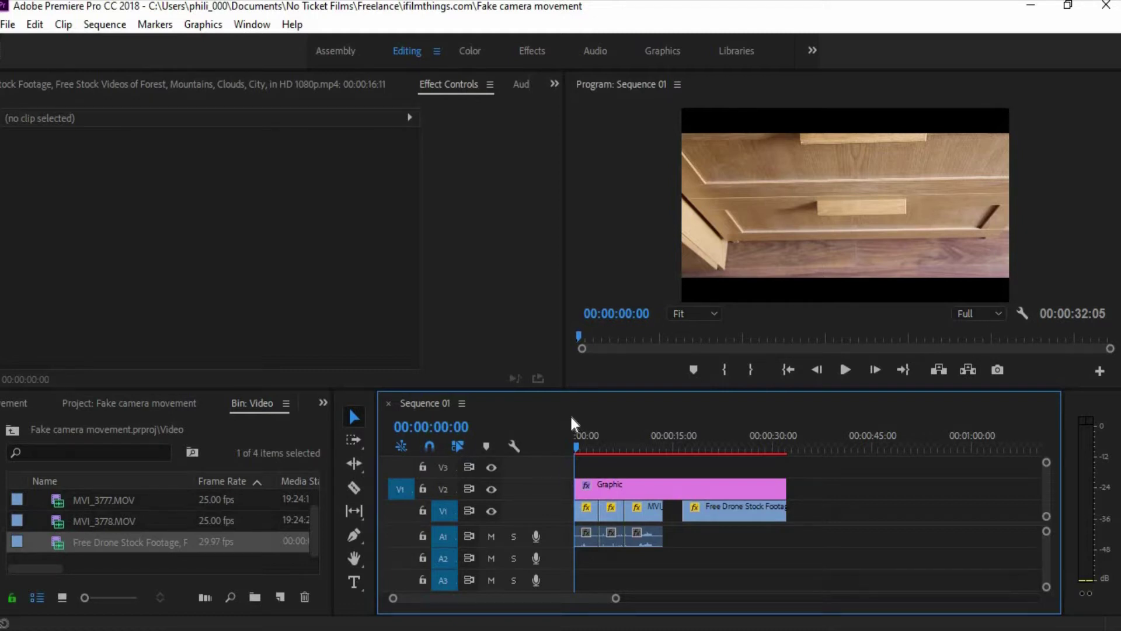
# Keyframe MVI_3777's Position X from 1153 at the start to 768 at the clip's end.
pyautogui.click(583, 516)
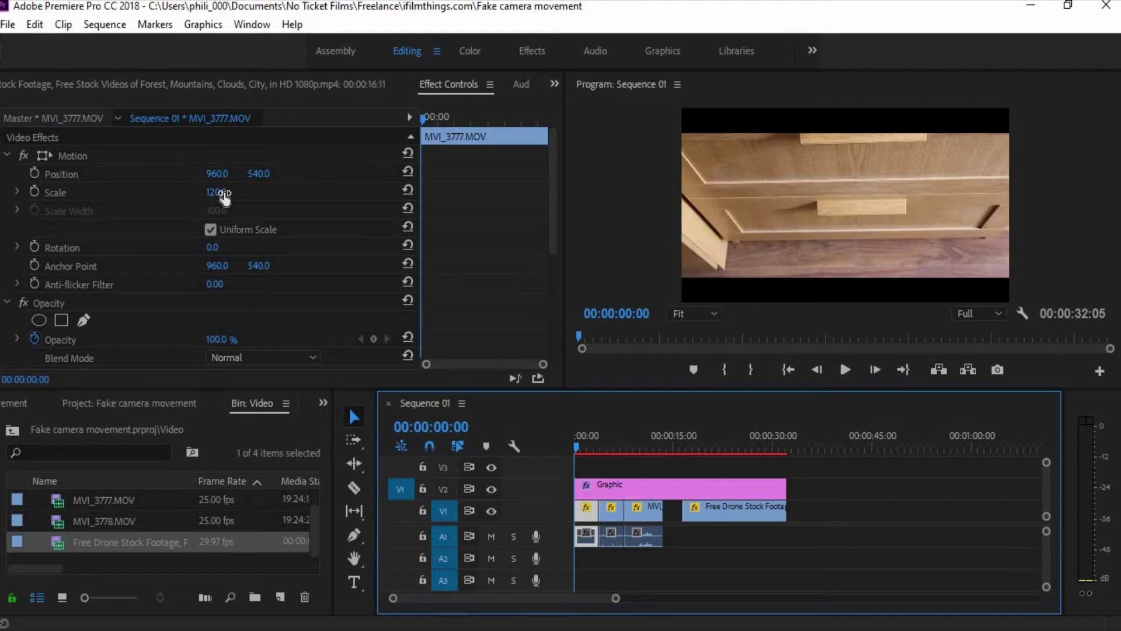
pyautogui.click(34, 174)
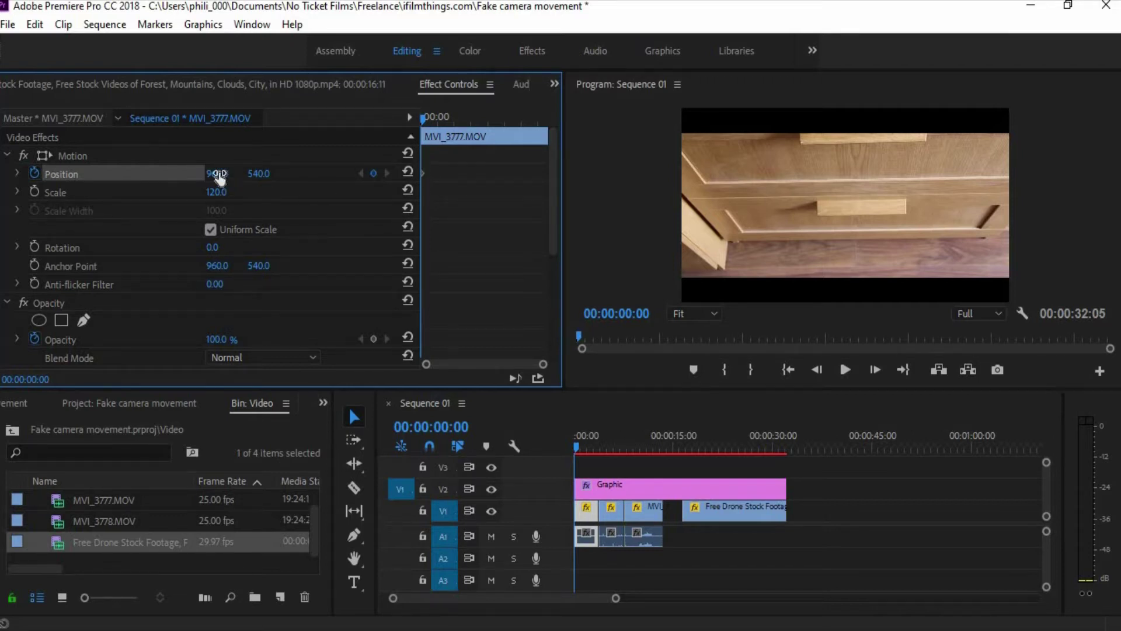
pyautogui.moveTo(216, 176); pyautogui.dragTo(329, 175)
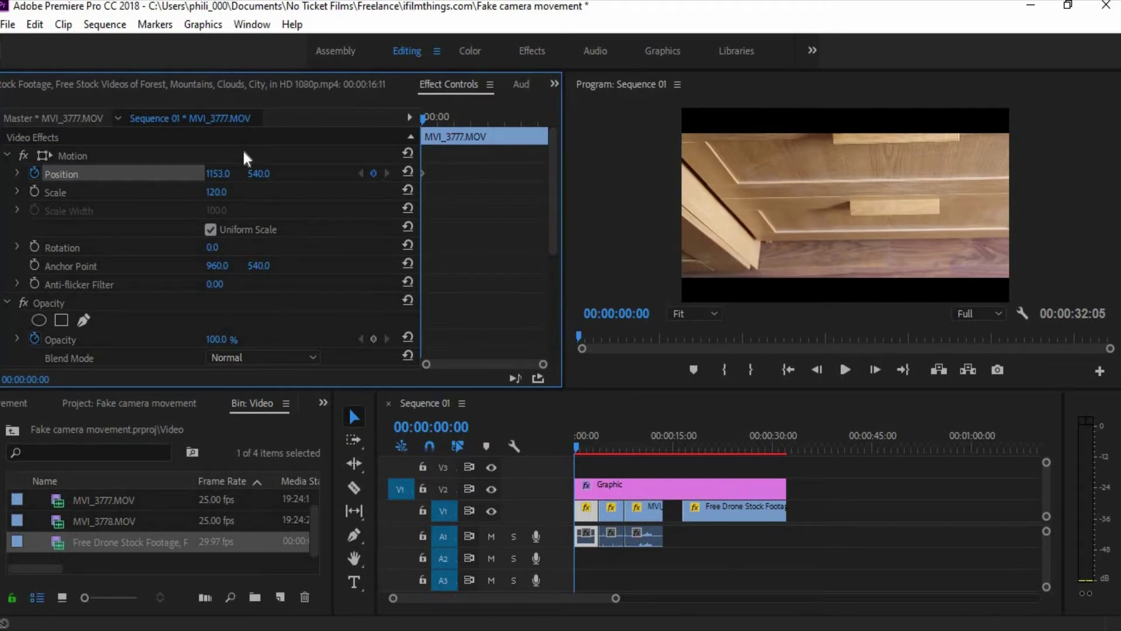
pyautogui.moveTo(474, 119); pyautogui.dragTo(483, 121)
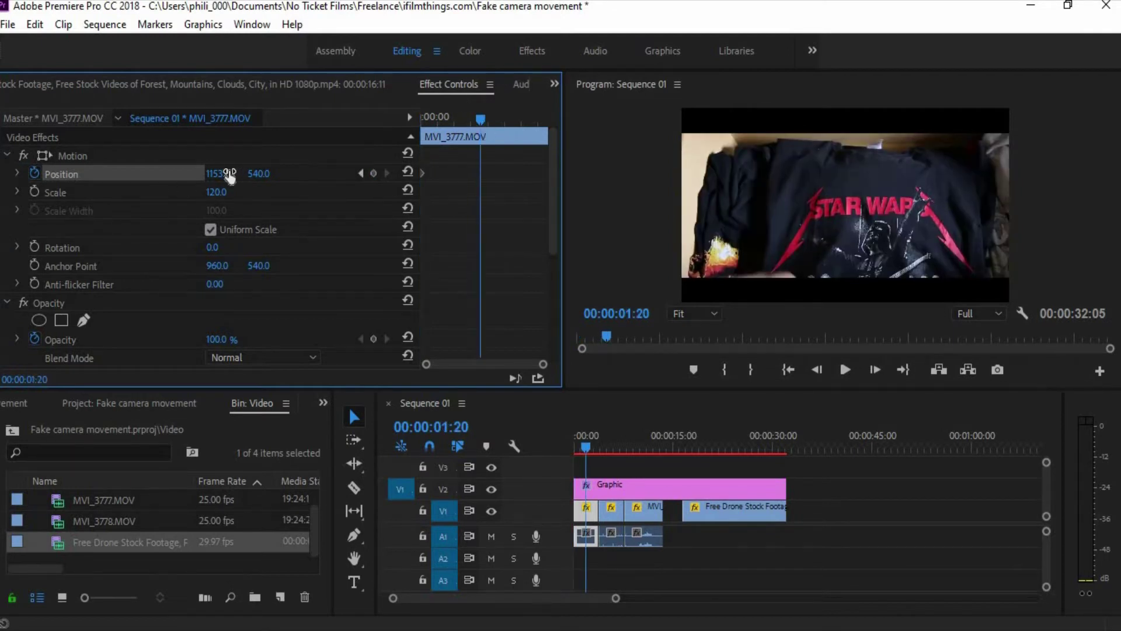
pyautogui.moveTo(225, 174); pyautogui.dragTo(38, 175)
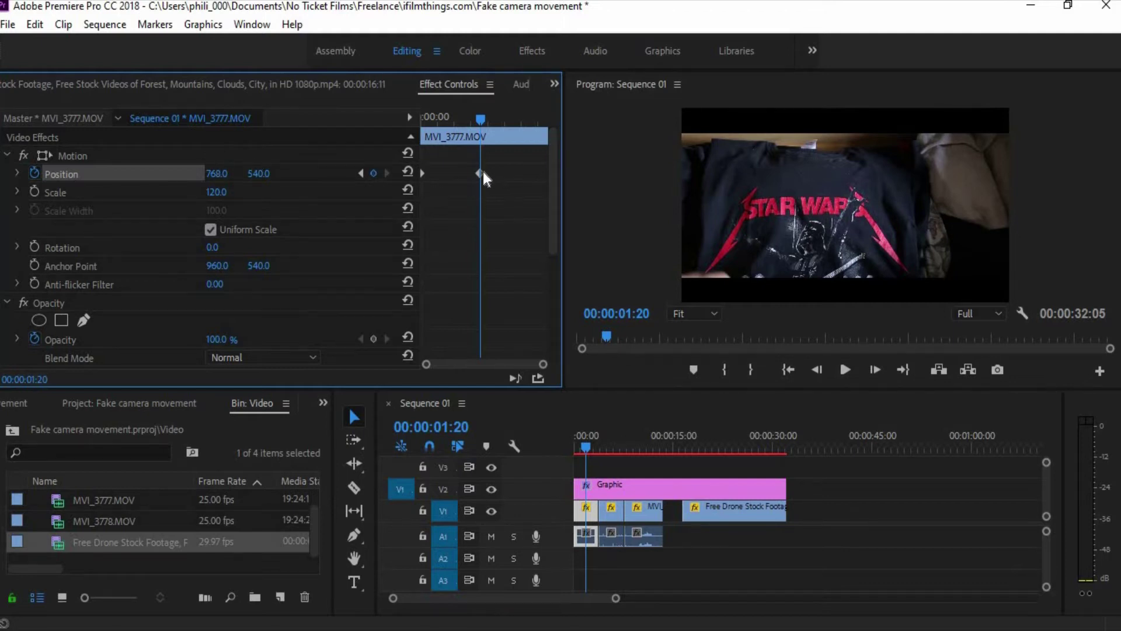
pyautogui.moveTo(481, 173); pyautogui.dragTo(546, 173)
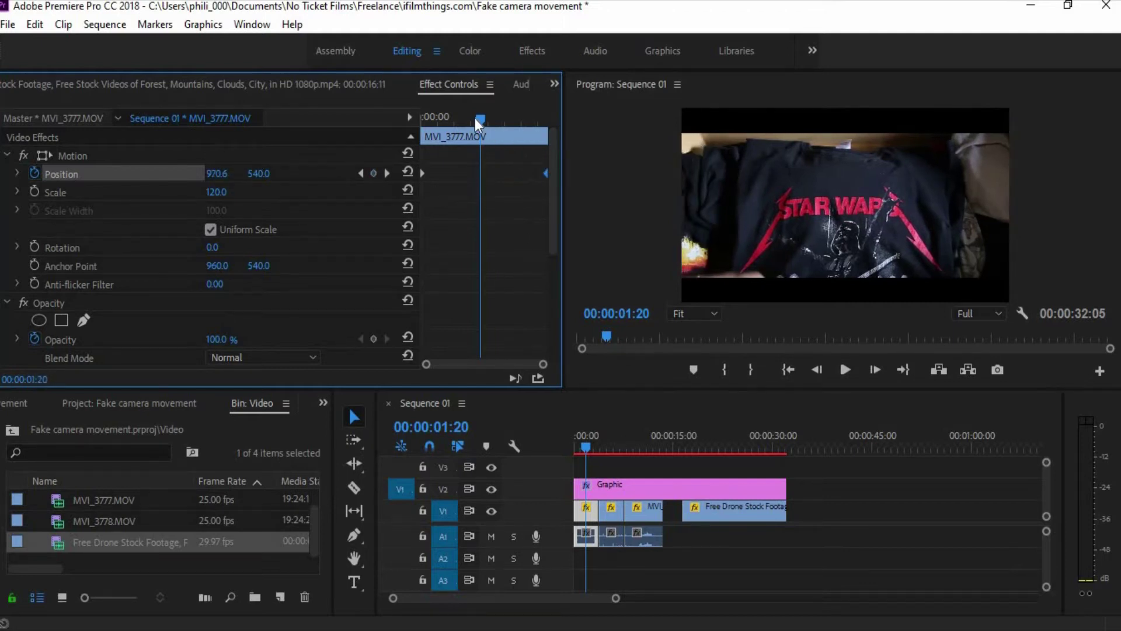
pyautogui.moveTo(478, 120); pyautogui.dragTo(384, 125)
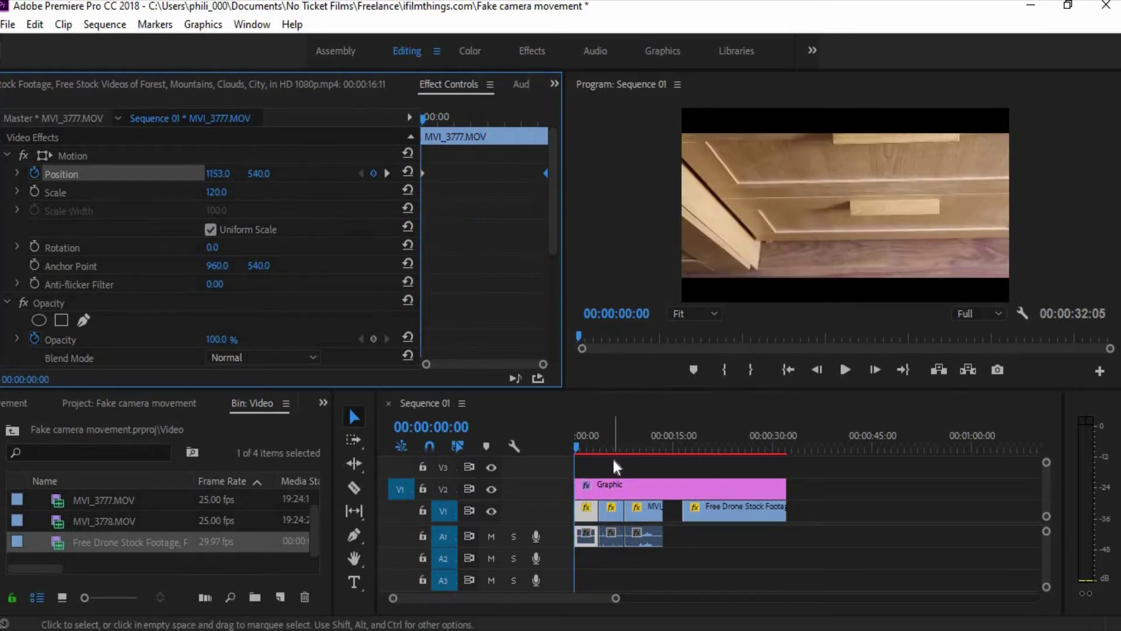
pyautogui.press('space')
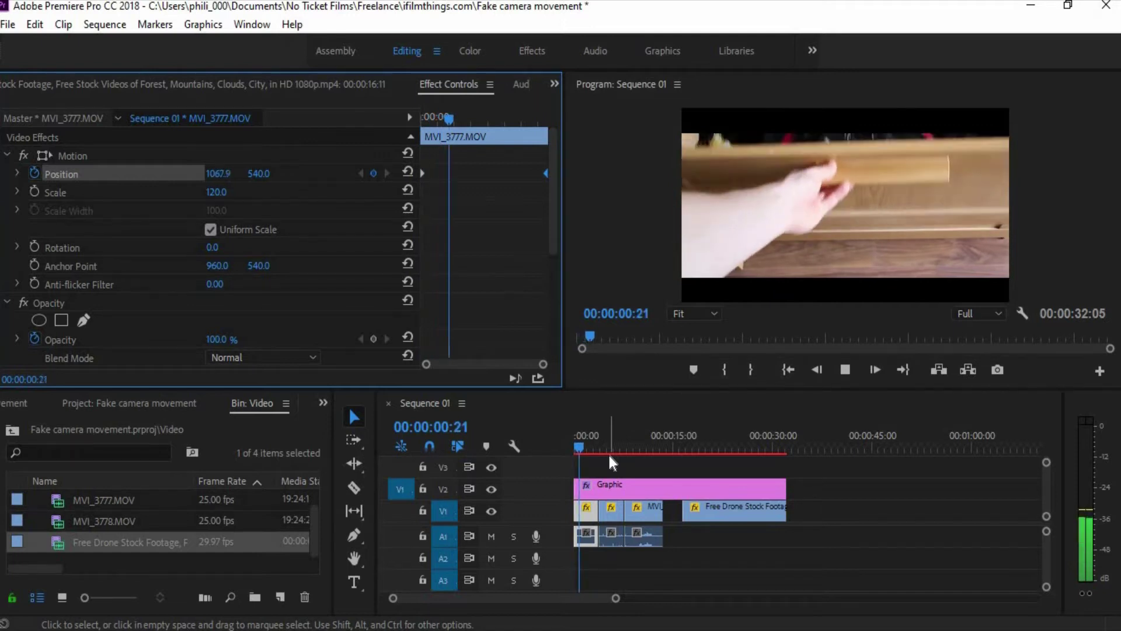
pyautogui.press('space')
pyautogui.click(578, 447)
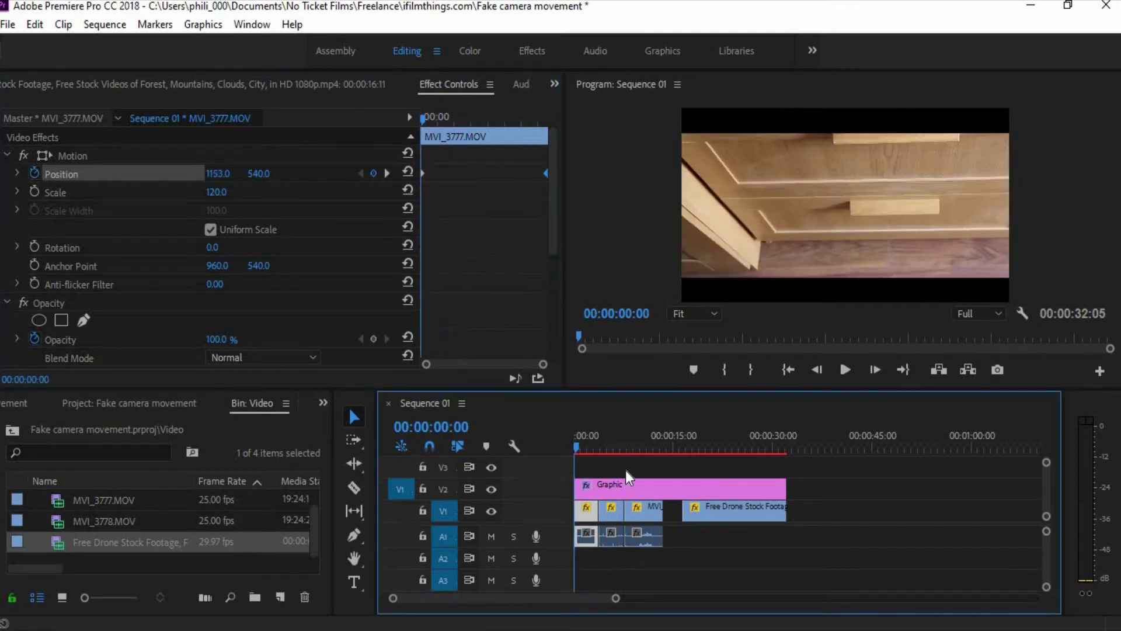
pyautogui.press('space')
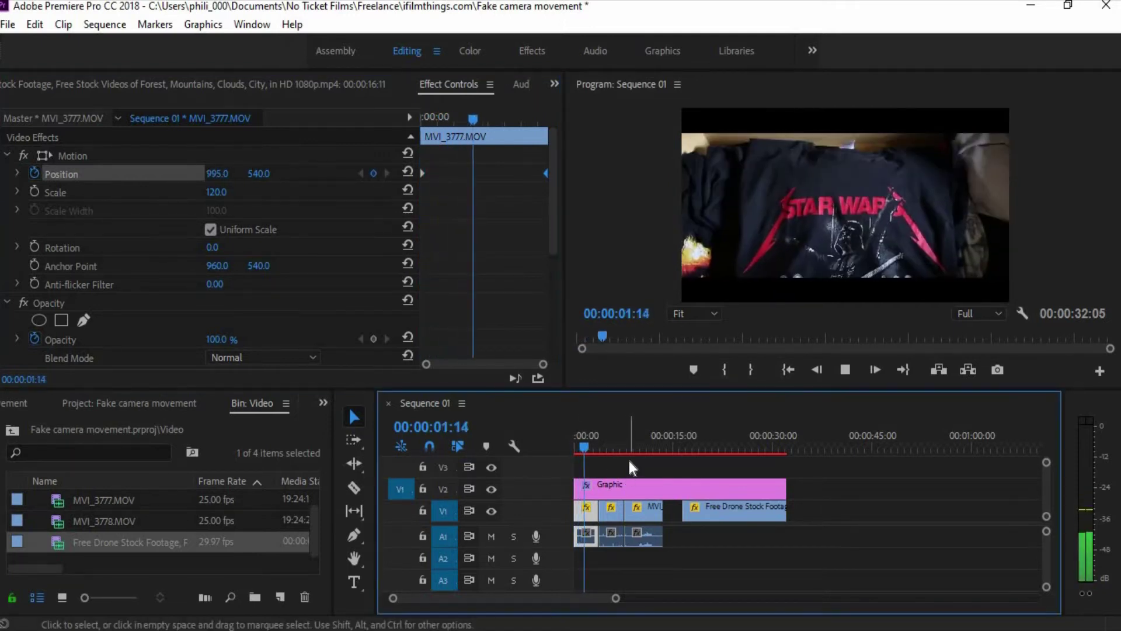
pyautogui.press('space')
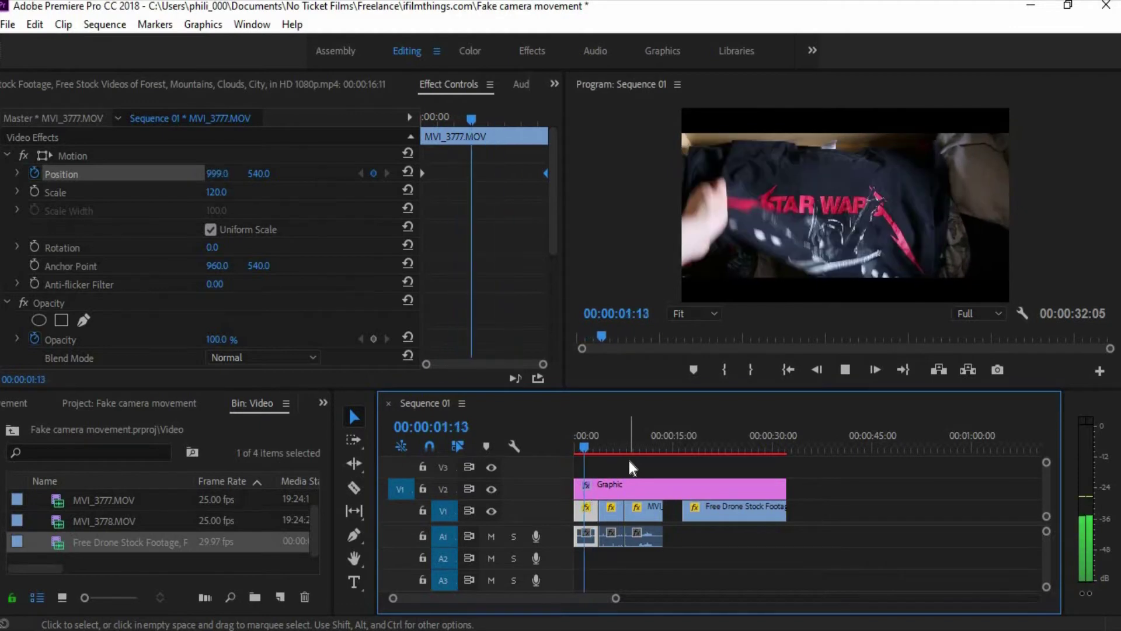
pyautogui.press('space')
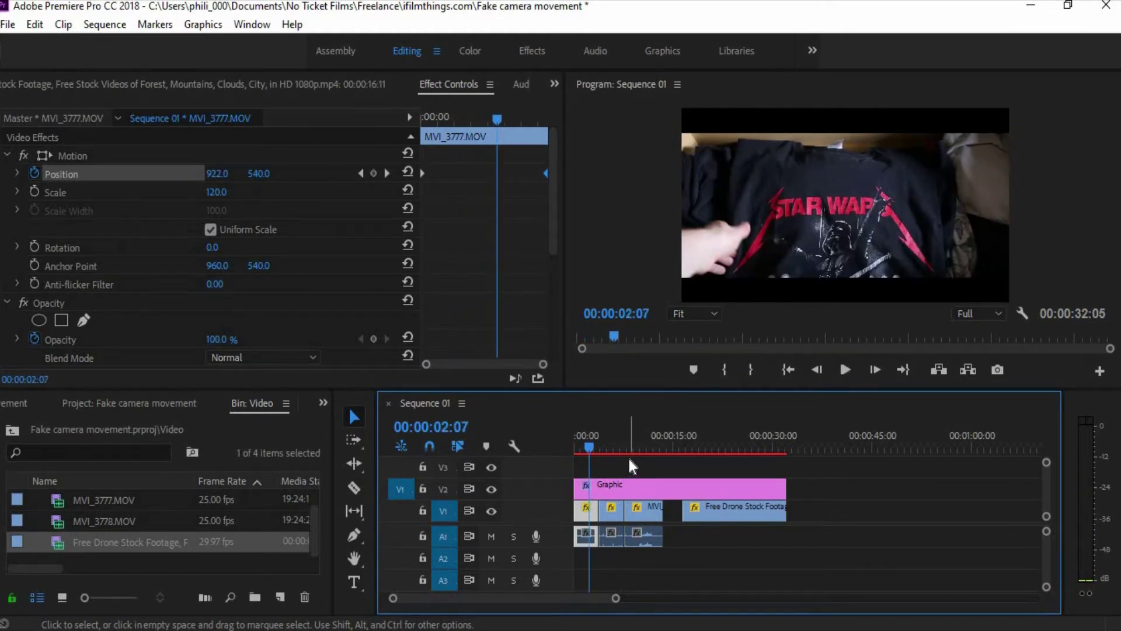
pyautogui.moveTo(589, 445); pyautogui.dragTo(557, 446)
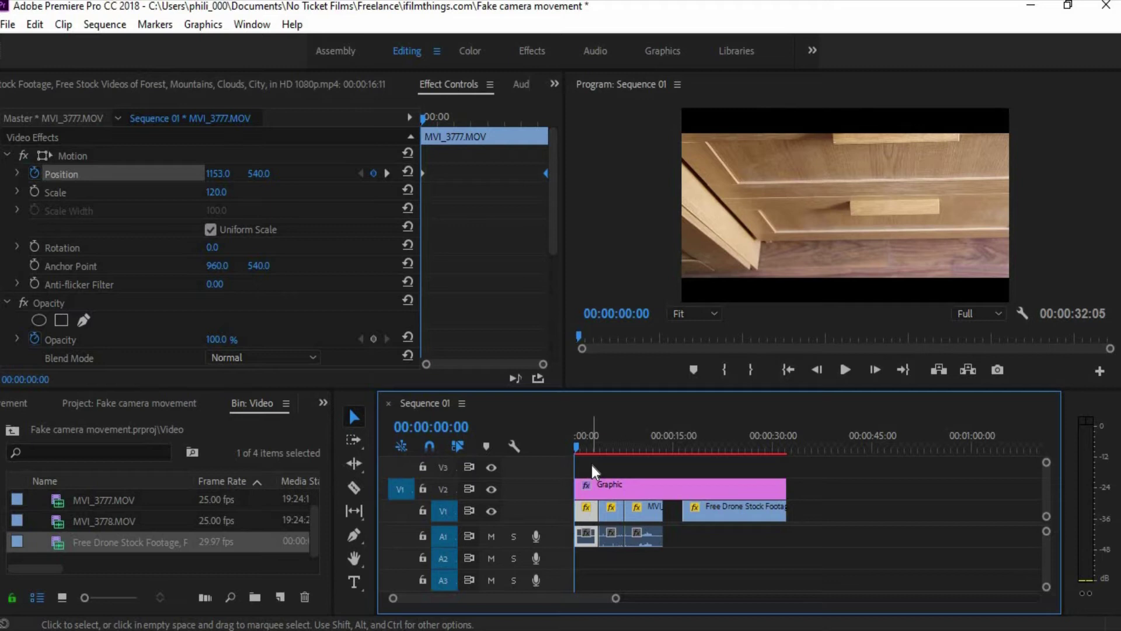
# Select MVI_3778 and set a Position keyframe at 00:00:05:10 with Y at 766.
pyautogui.press('Down')
pyautogui.click(341, 156)
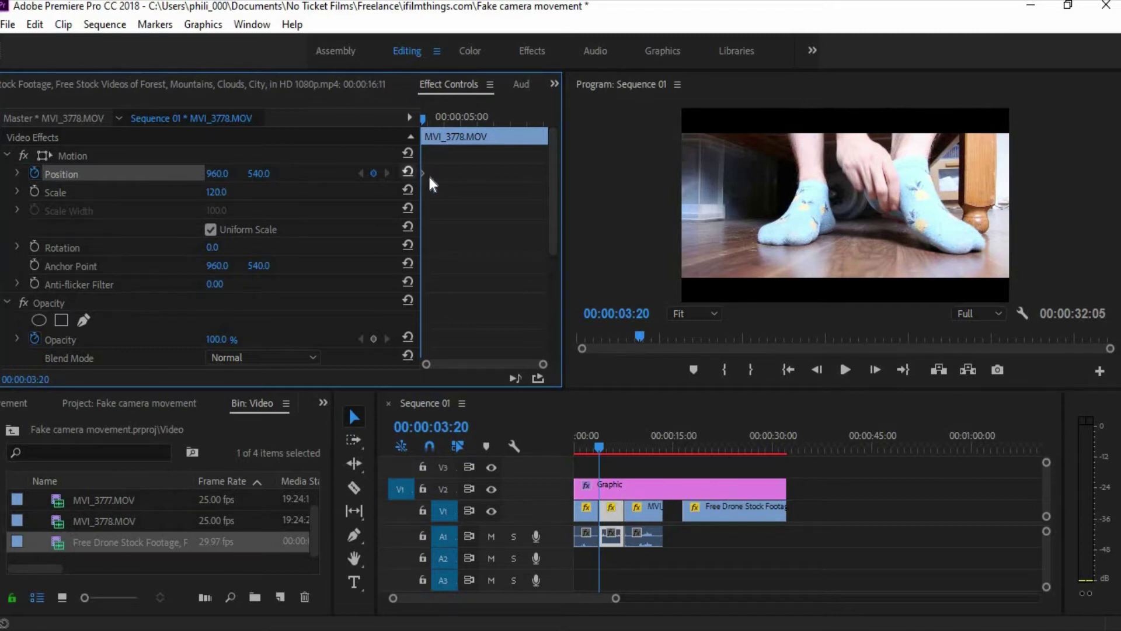
pyautogui.moveTo(257, 174); pyautogui.dragTo(121, 174)
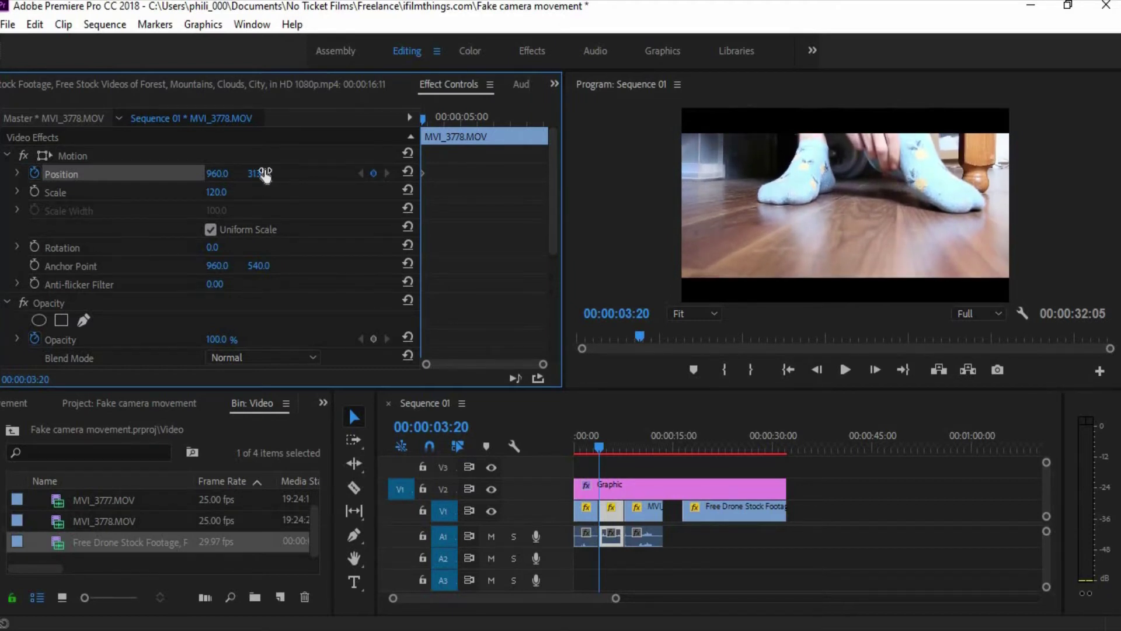
pyautogui.moveTo(455, 119); pyautogui.dragTo(473, 119)
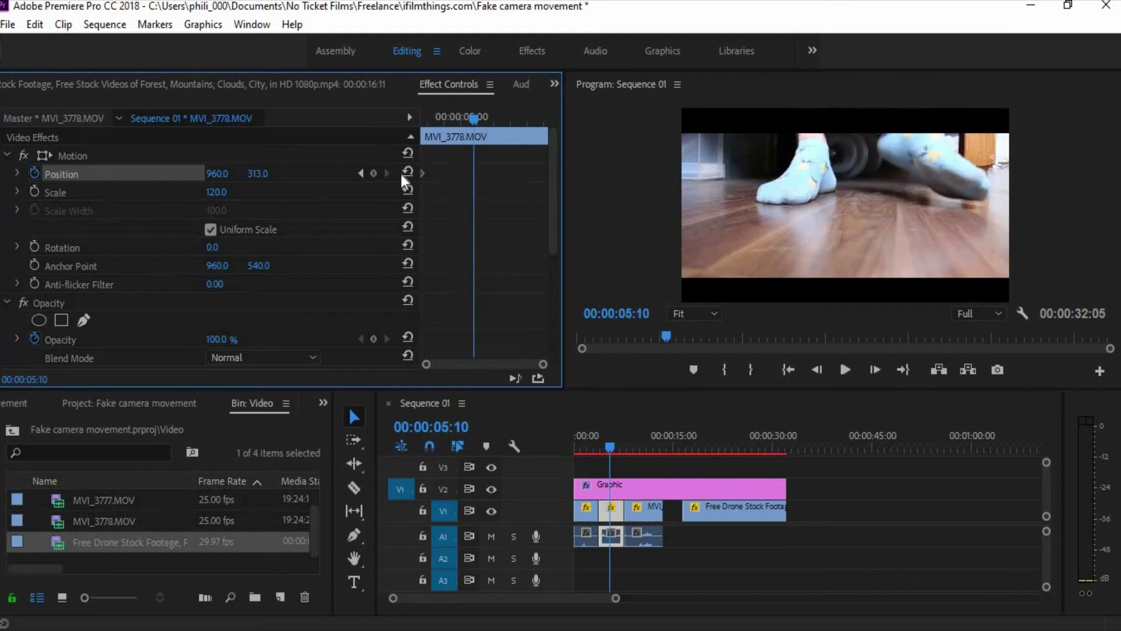
pyautogui.click(374, 174)
pyautogui.click(259, 173)
pyautogui.write('367')
pyautogui.press('Return')
pyautogui.moveTo(258, 174); pyautogui.dragTo(420, 174)
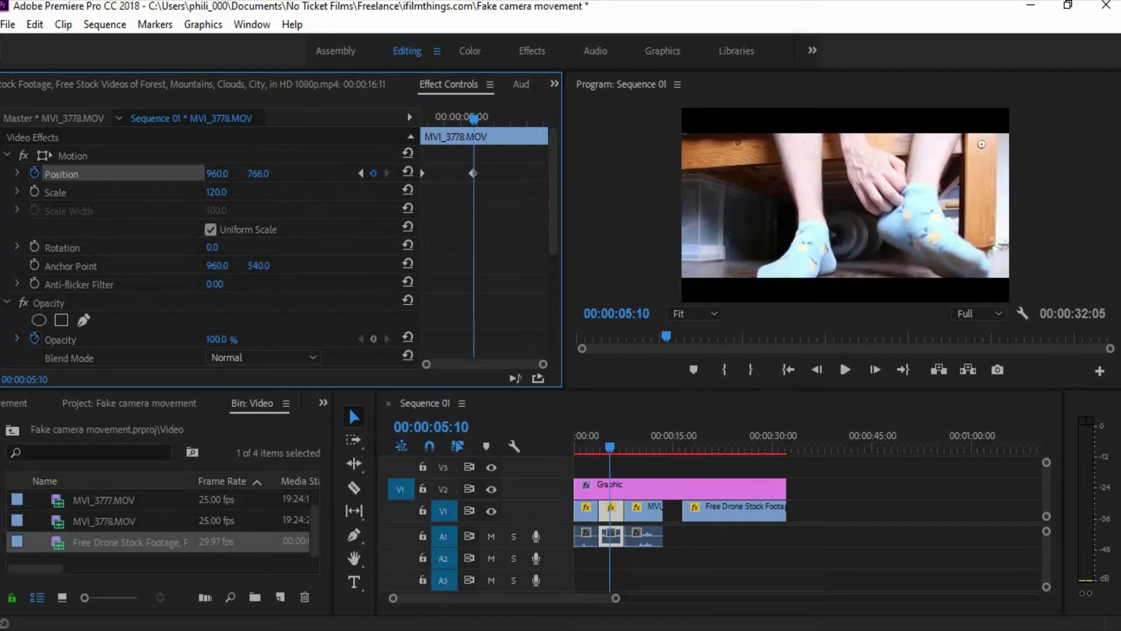
# Add a second Position keyframe at 00:00:07:14 with Y at 798.
pyautogui.click(528, 120)
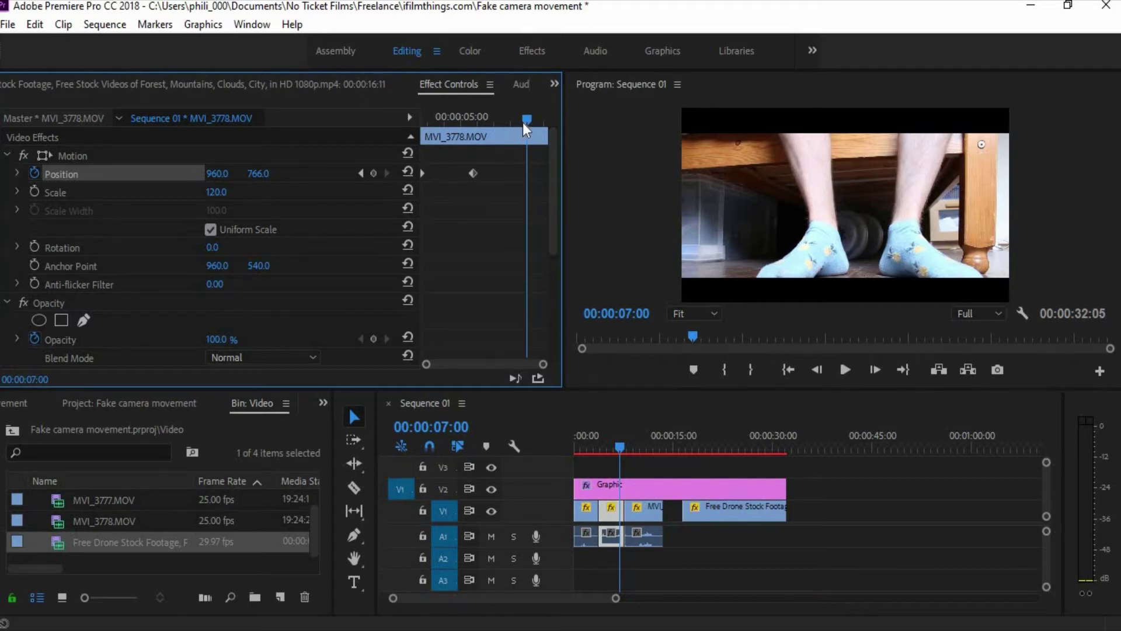
pyautogui.click(522, 122)
pyautogui.moveTo(474, 174); pyautogui.dragTo(519, 169)
pyautogui.moveTo(524, 118); pyautogui.dragTo(549, 120)
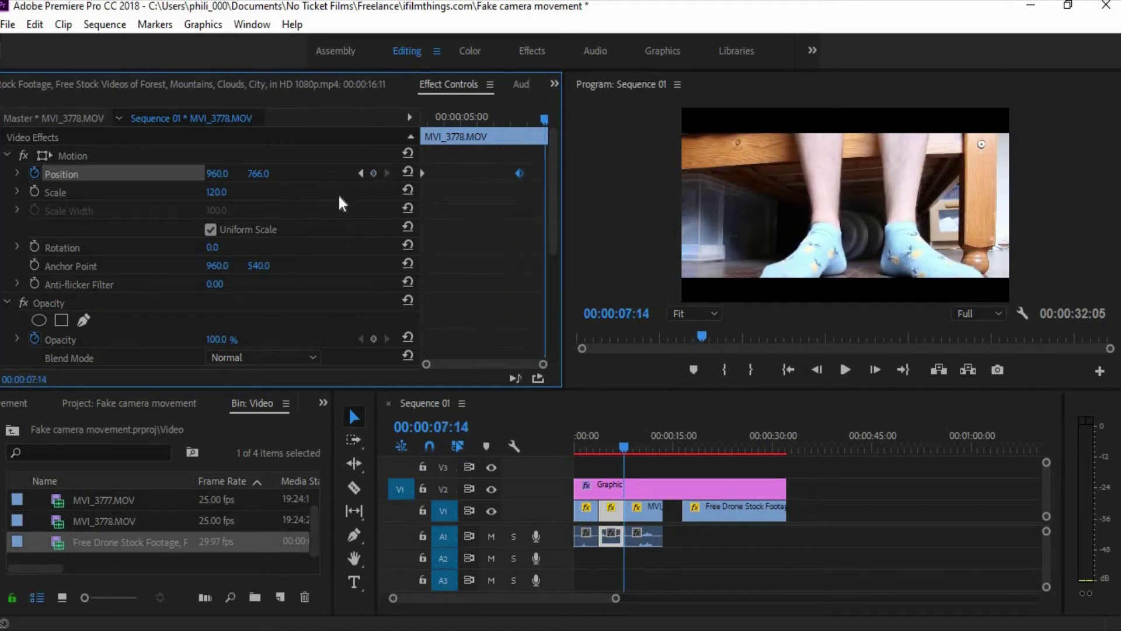
pyautogui.click(373, 174)
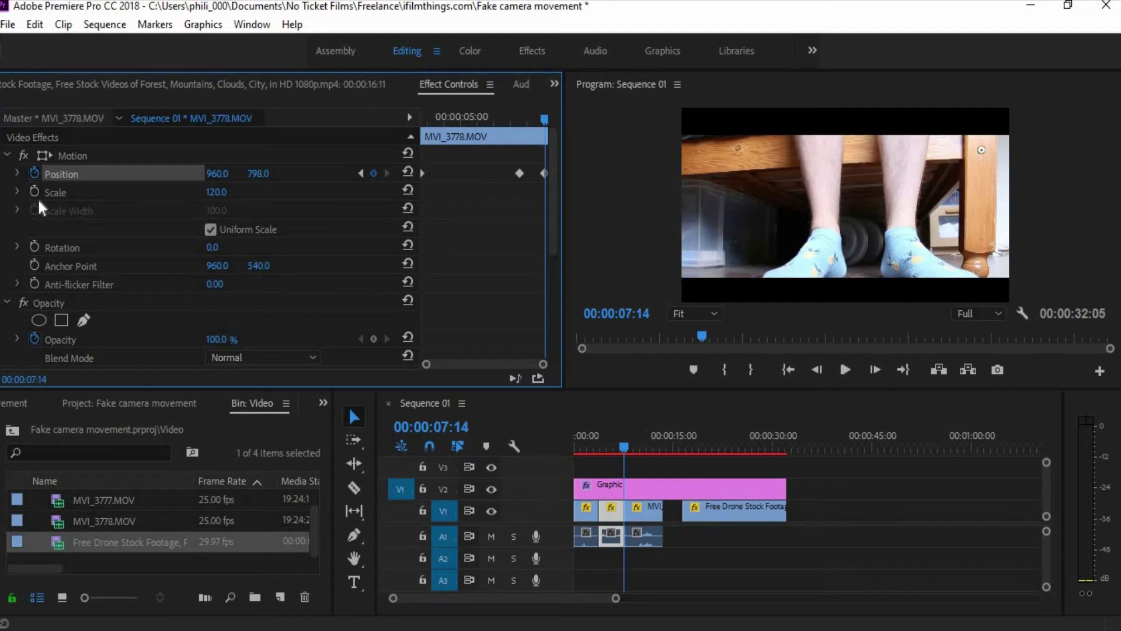
# Ease the Position motion into the final keyframe on the velocity graph.
pyautogui.click(17, 174)
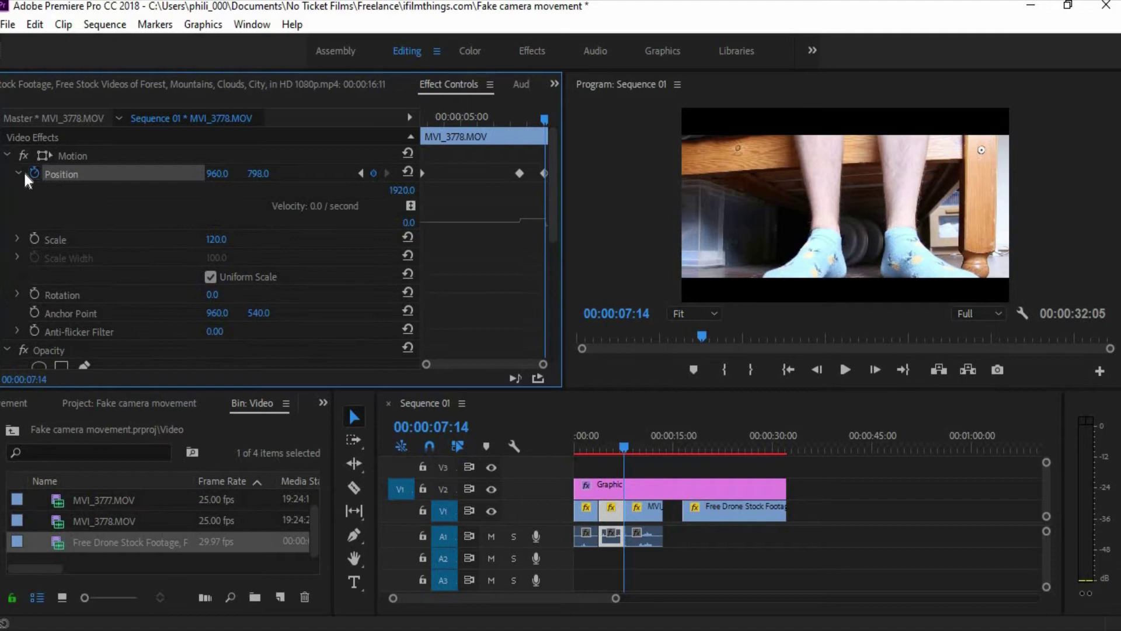
pyautogui.scroll(3, 447, 367)
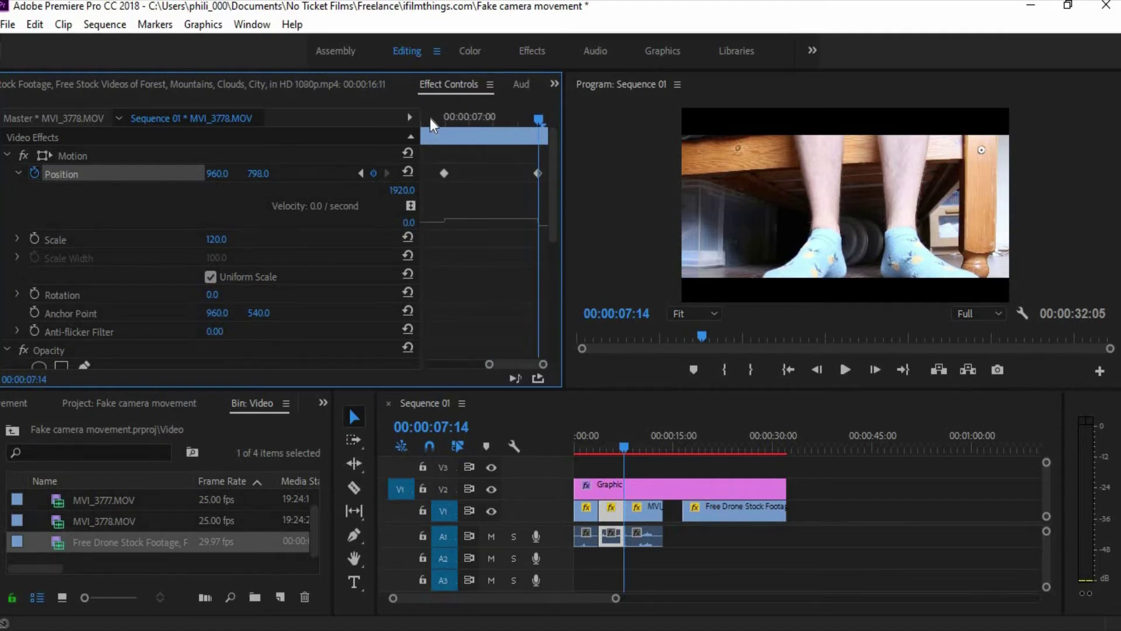
pyautogui.click(538, 173)
pyautogui.moveTo(534, 219); pyautogui.dragTo(503, 188)
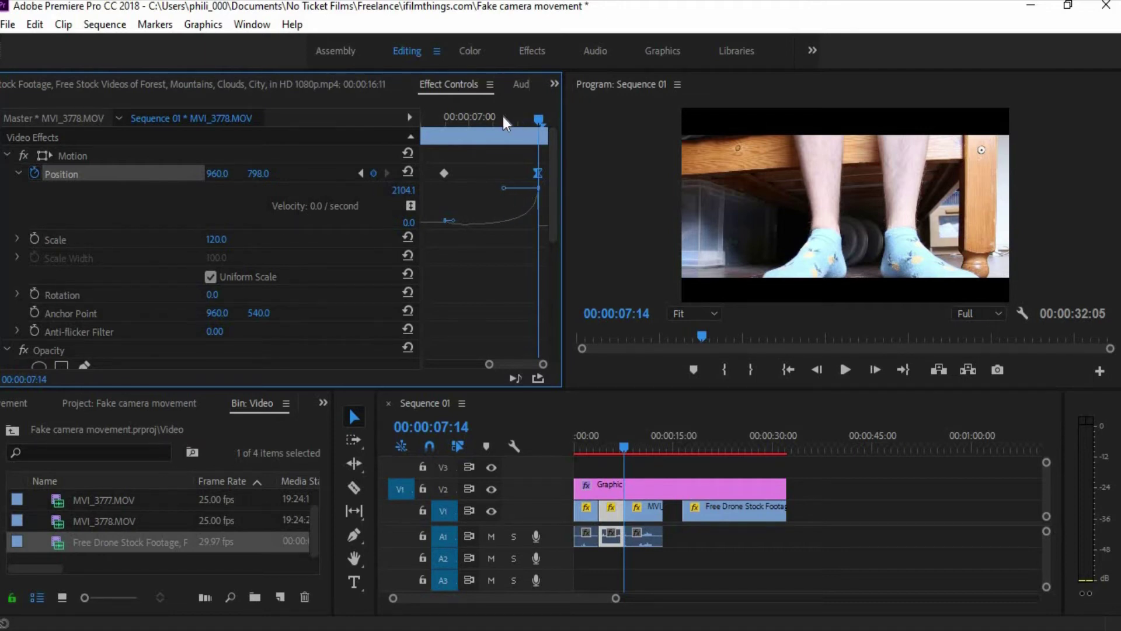
# Play back the tilt from around 06:15 through to the clip's end.
pyautogui.click(444, 120)
pyautogui.press('space')
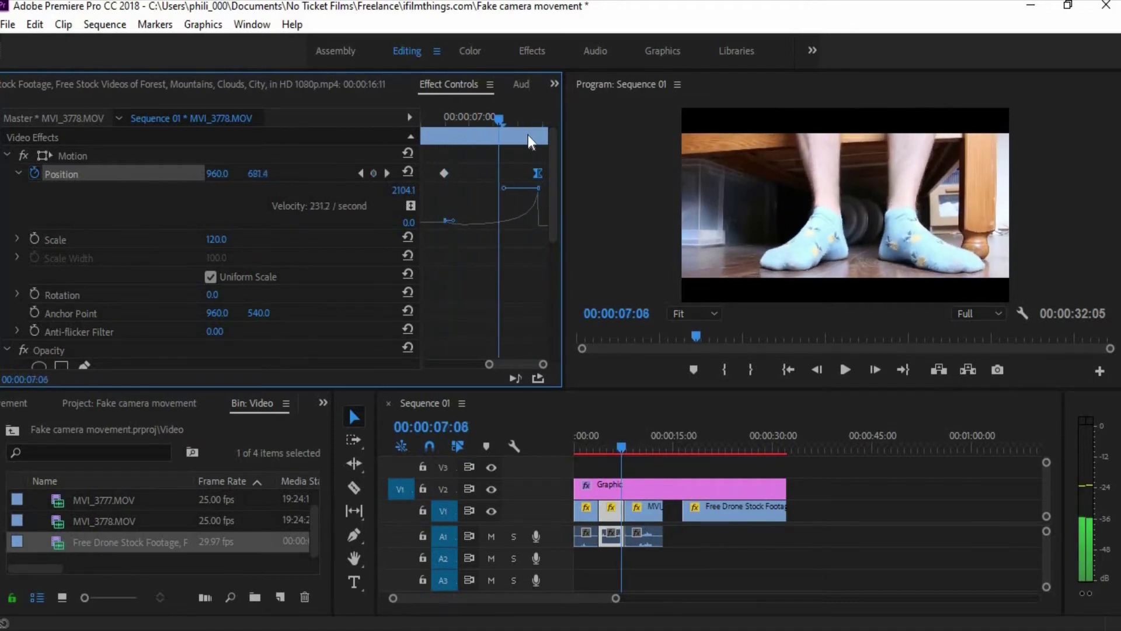
pyautogui.click(427, 133)
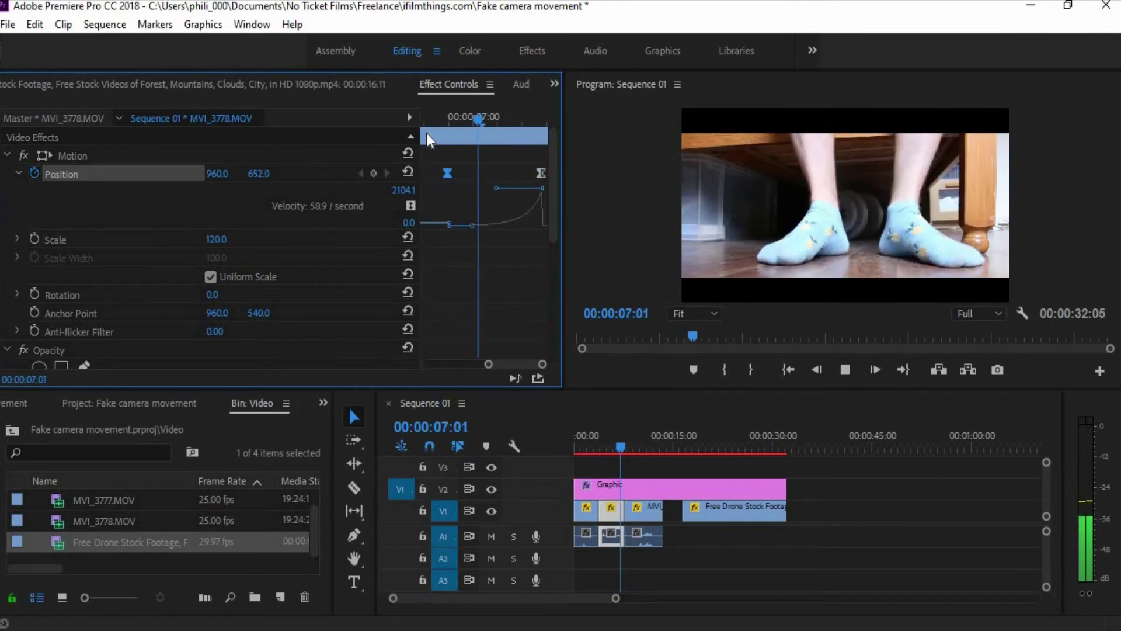
pyautogui.click(493, 120)
pyautogui.moveTo(499, 123); pyautogui.dragTo(471, 145)
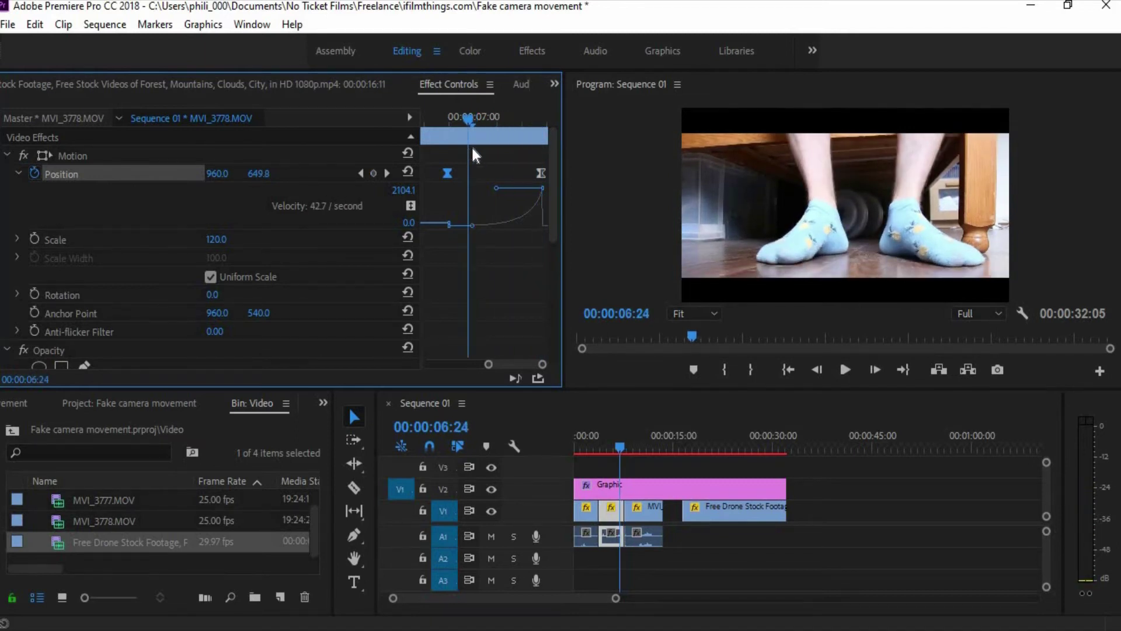
# Add Position keyframes to MVI_3775 at its start and at 08:13, moving Y from 361 to 540.
pyautogui.click(628, 445)
pyautogui.click(641, 509)
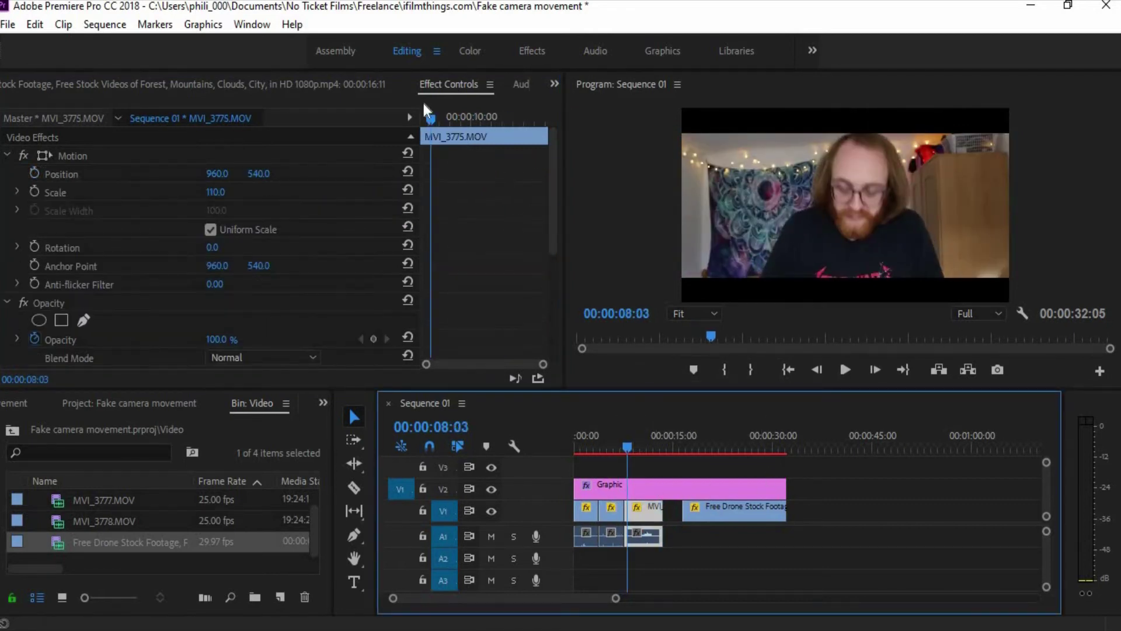
pyautogui.moveTo(434, 119); pyautogui.dragTo(418, 125)
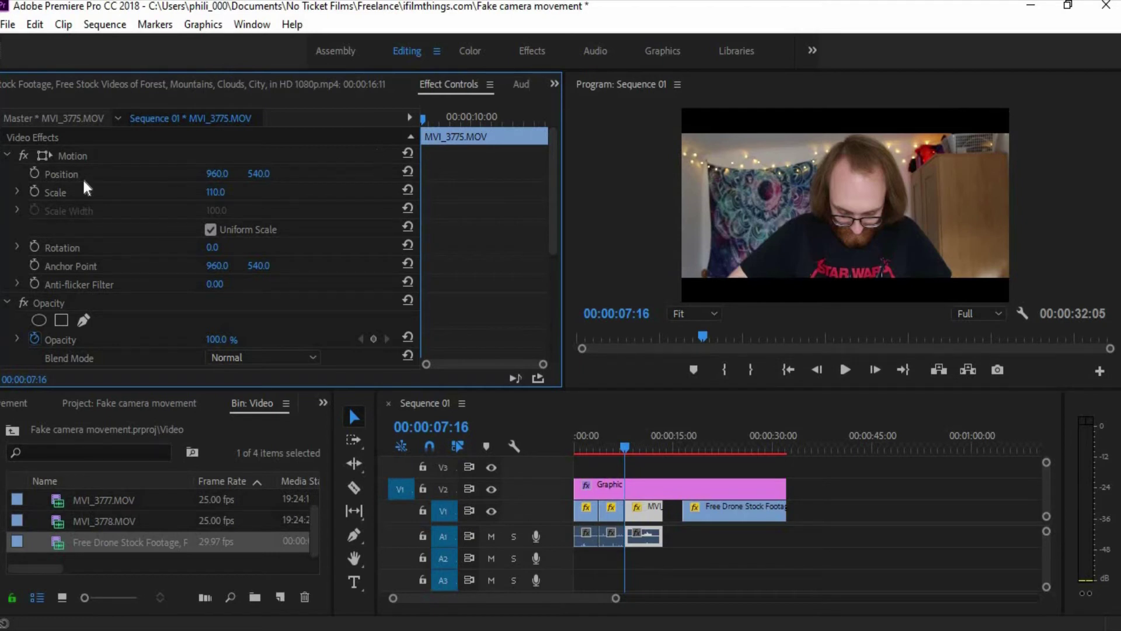
pyautogui.click(31, 173)
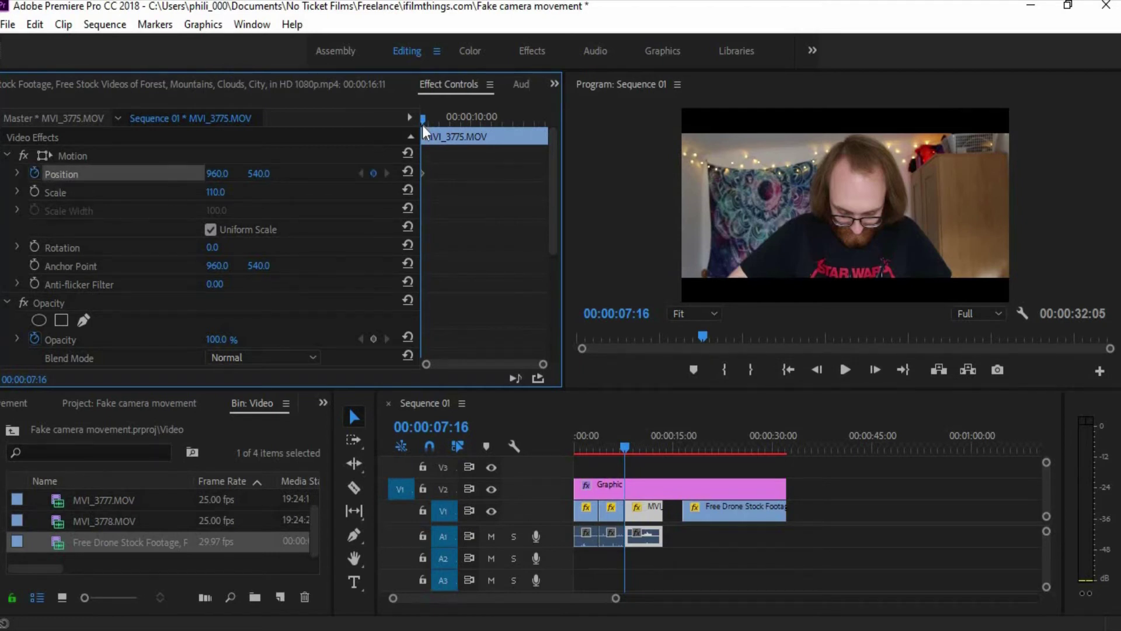
pyautogui.moveTo(426, 119); pyautogui.dragTo(440, 121)
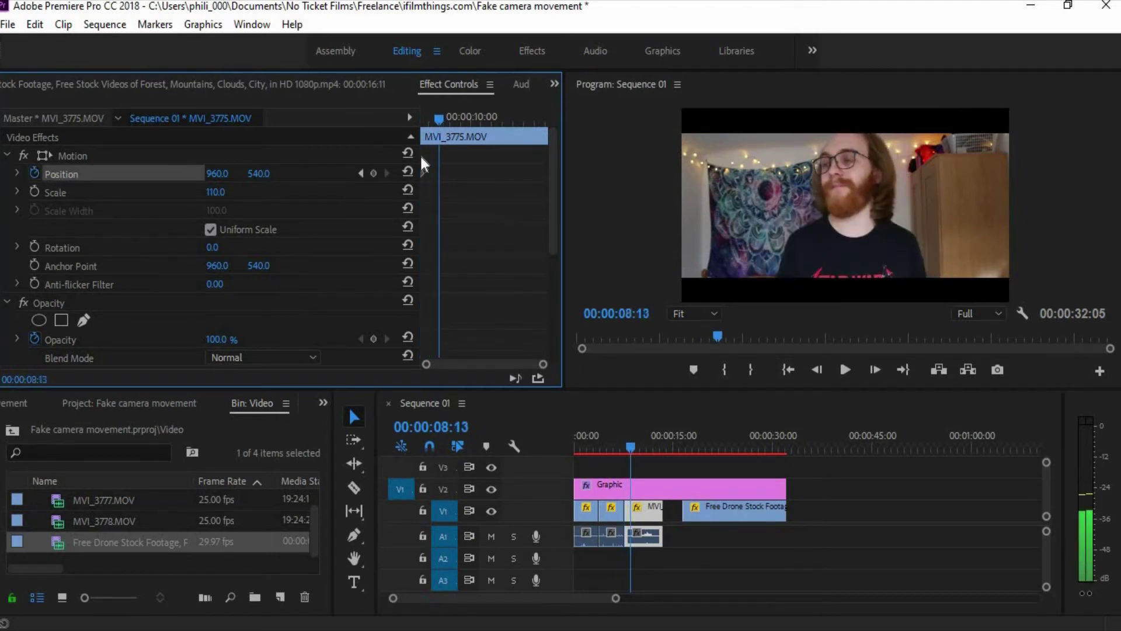
pyautogui.click(374, 173)
pyautogui.click(360, 173)
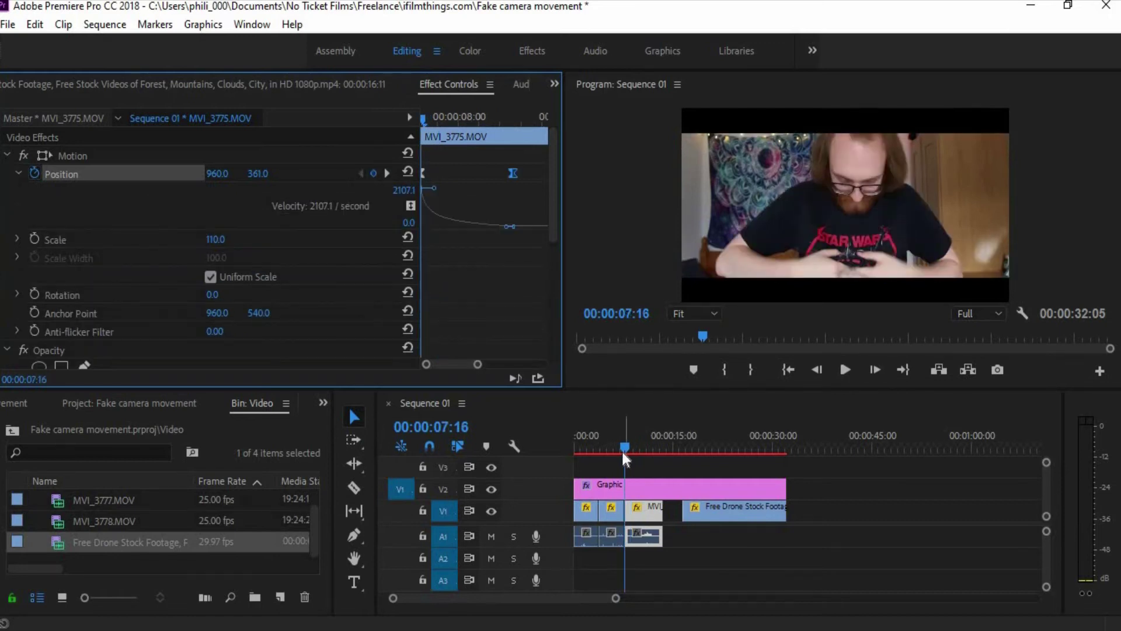
# Preview the new tilt, playing from 05:19.
pyautogui.click(621, 449)
pyautogui.moveTo(624, 446); pyautogui.dragTo(612, 448)
pyautogui.click(662, 464)
pyautogui.press('space')
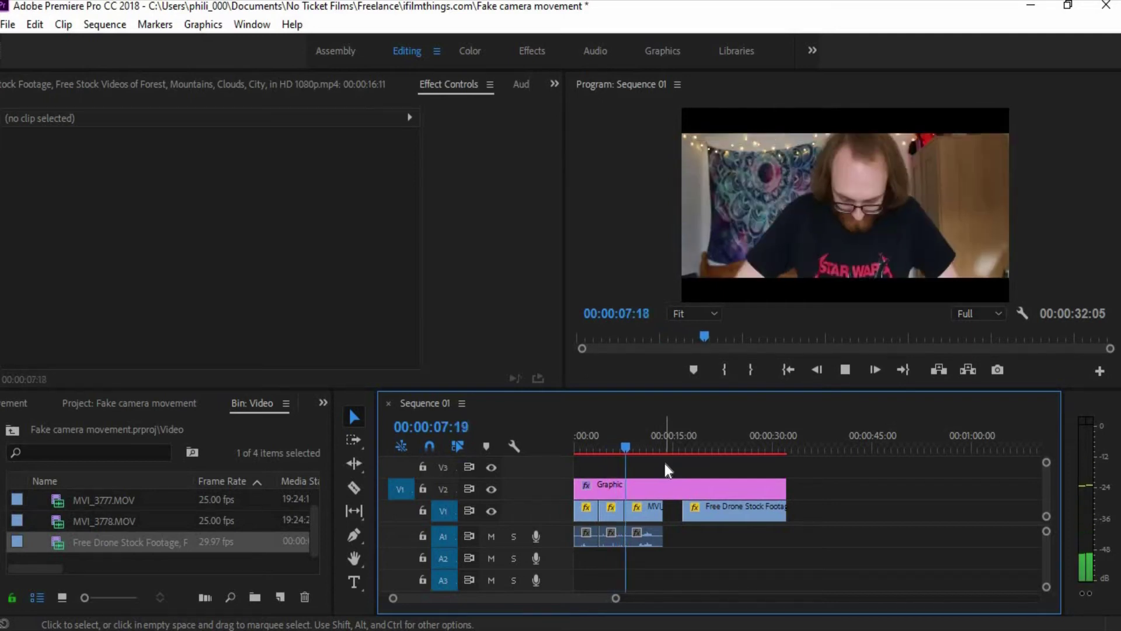
# Stop playback and select the Free Drone Stock Footage clip at 17:00 on V1.
pyautogui.press('space')
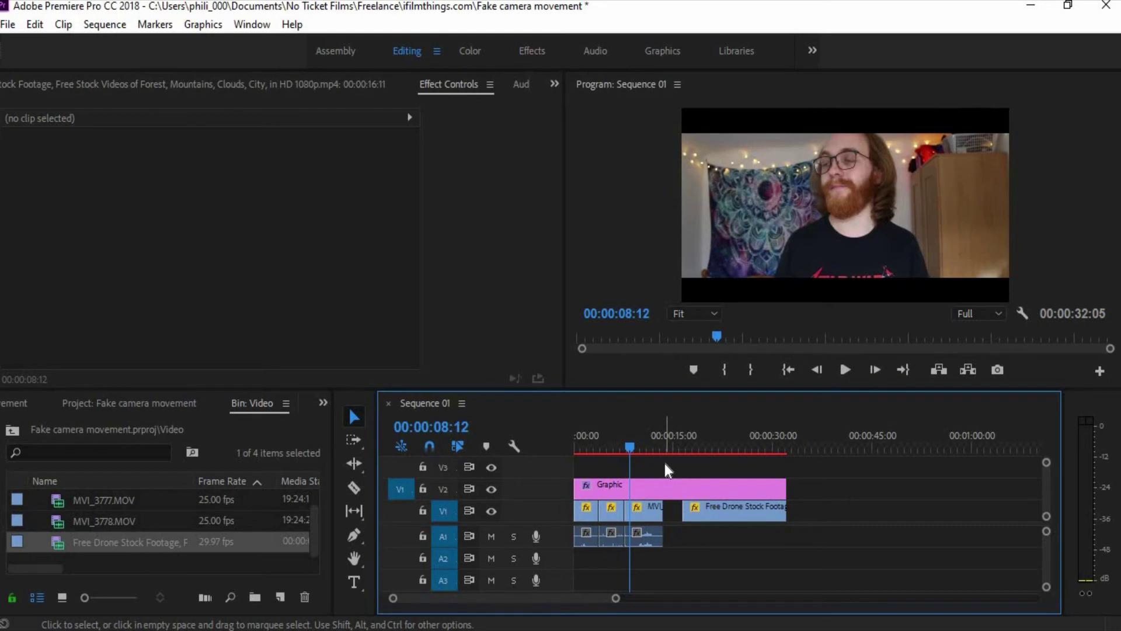
pyautogui.click(689, 439)
pyautogui.click(711, 515)
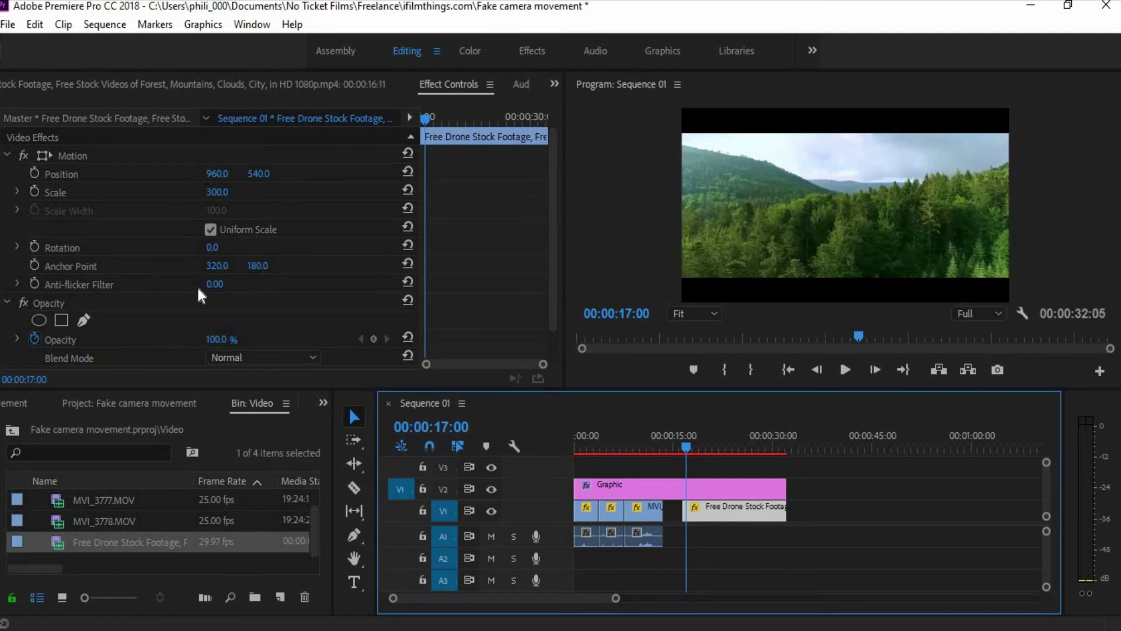
pyautogui.moveTo(441, 118); pyautogui.dragTo(412, 113)
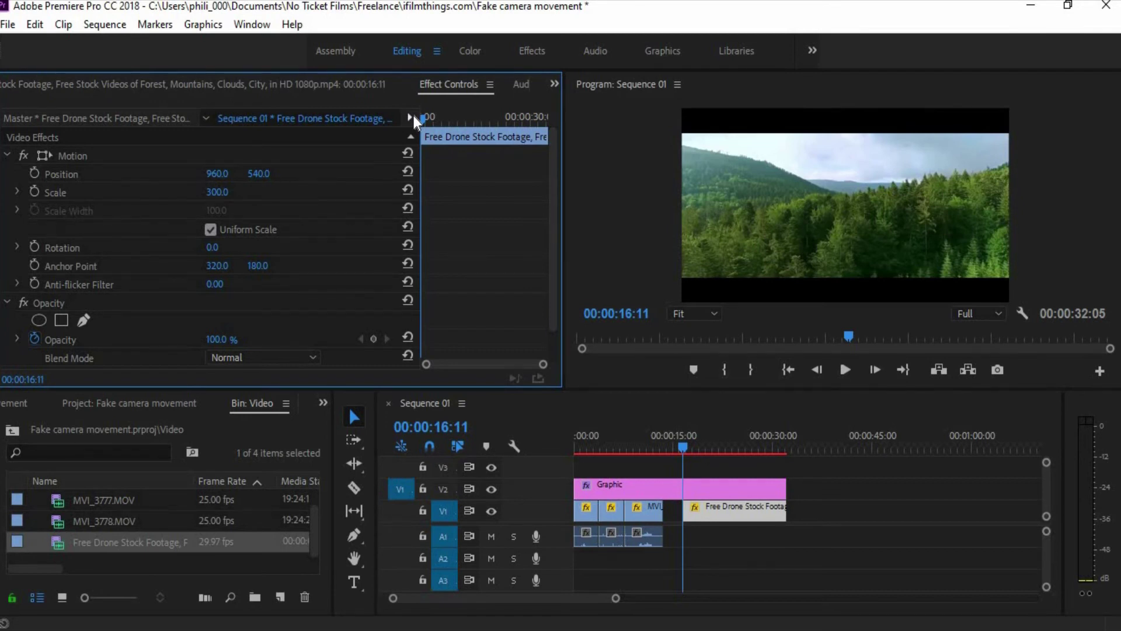
pyautogui.click(701, 445)
pyautogui.moveTo(706, 449); pyautogui.dragTo(747, 449)
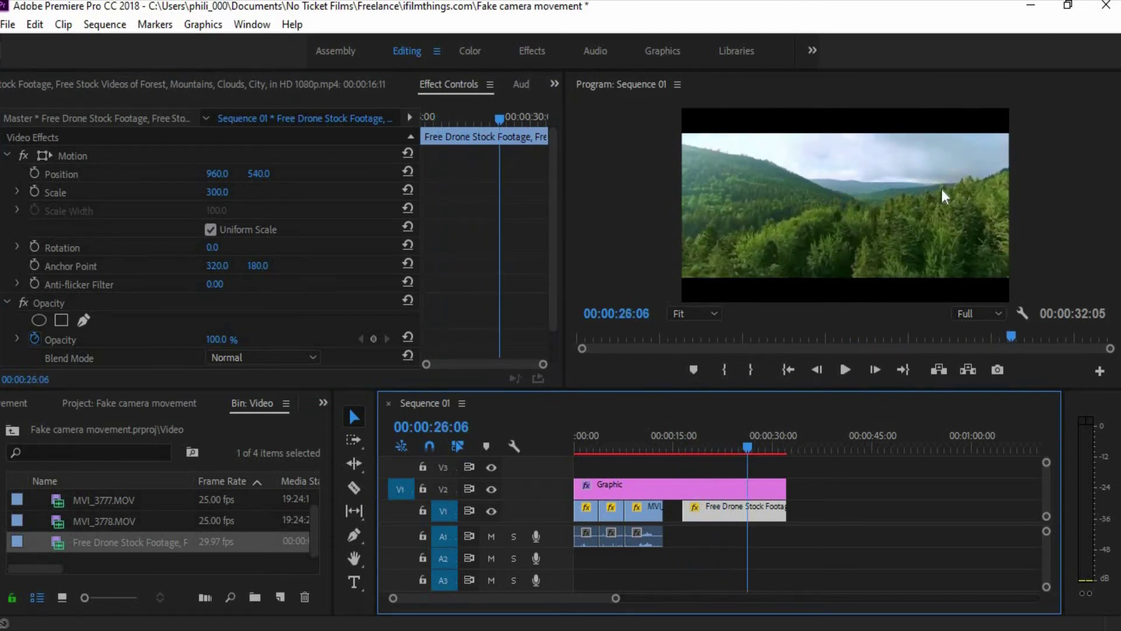
pyautogui.moveTo(690, 436); pyautogui.dragTo(680, 431)
pyautogui.moveTo(434, 111); pyautogui.dragTo(404, 115)
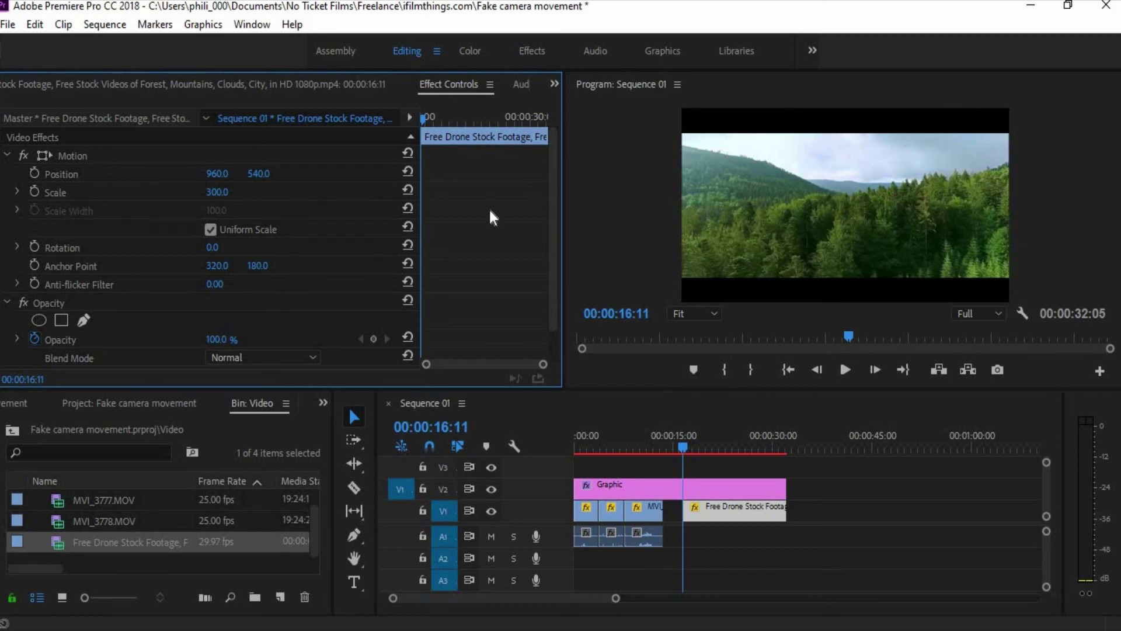
# Keyframe the drone clip's Scale at 350 at its start and 300 later, checking it at 21:16.
pyautogui.click(34, 192)
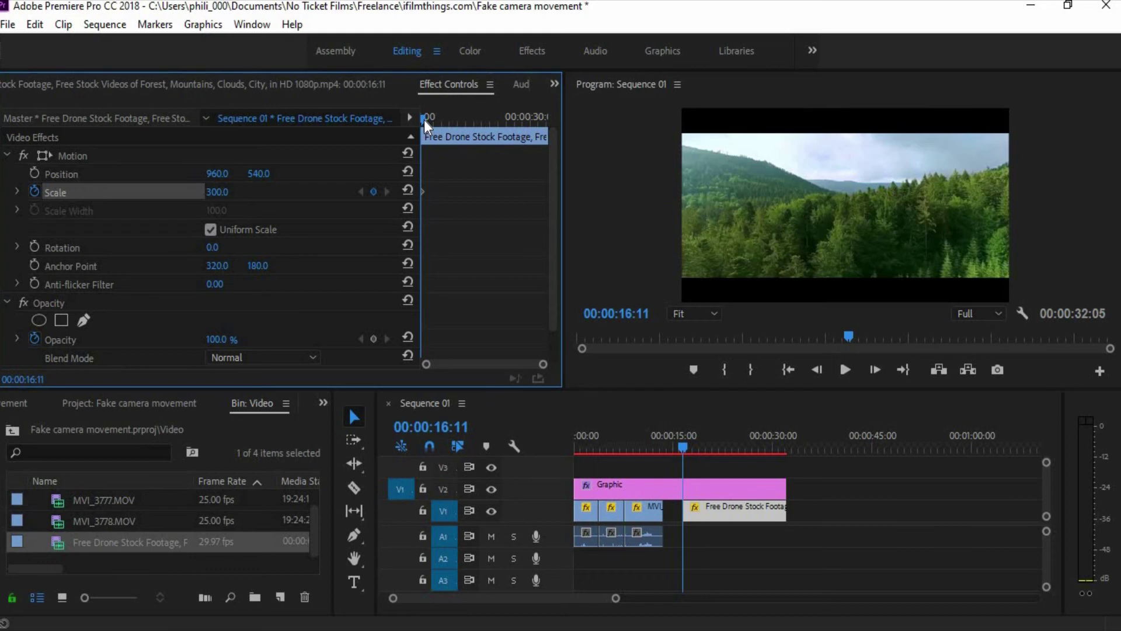
pyautogui.click(220, 192)
pyautogui.write('350')
pyautogui.press('Return')
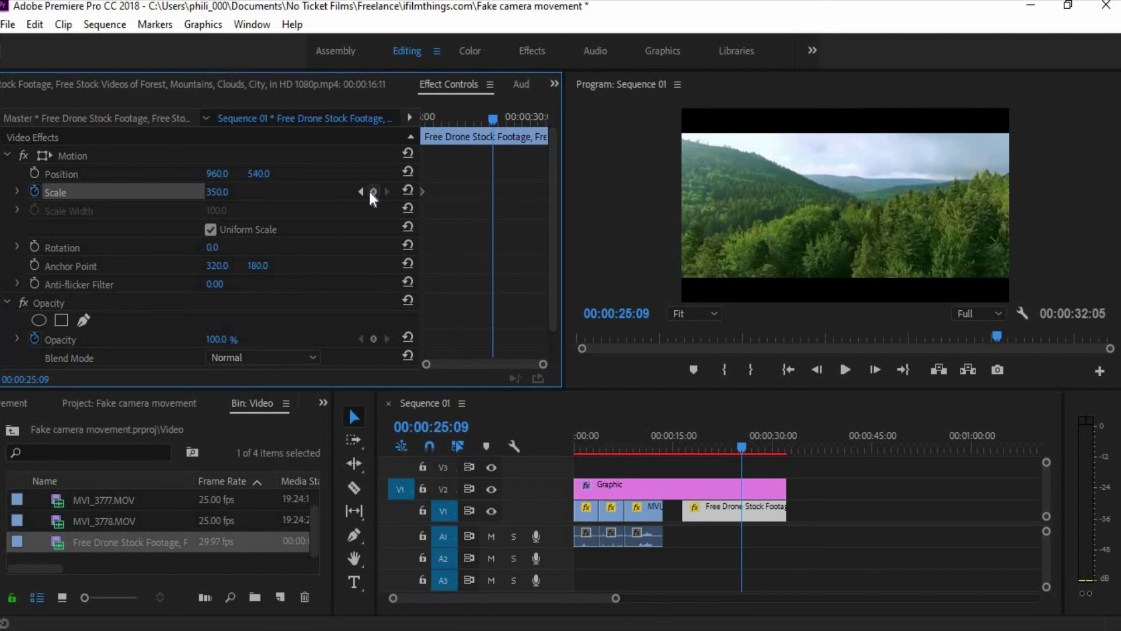
pyautogui.click(373, 192)
pyautogui.click(219, 192)
pyautogui.write('300')
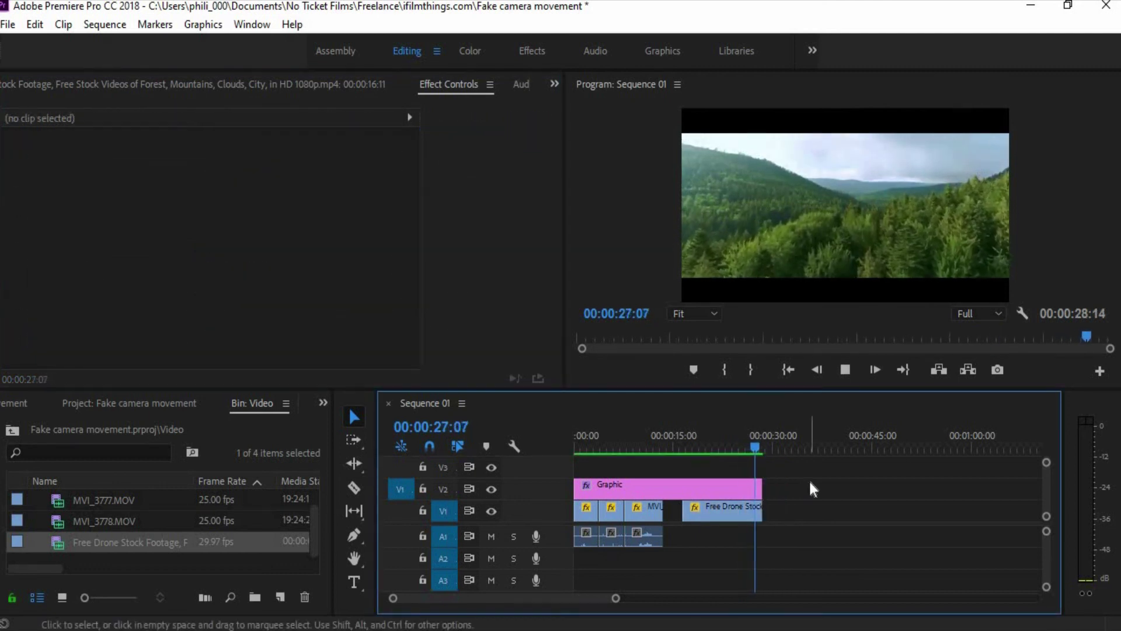
pyautogui.click(720, 445)
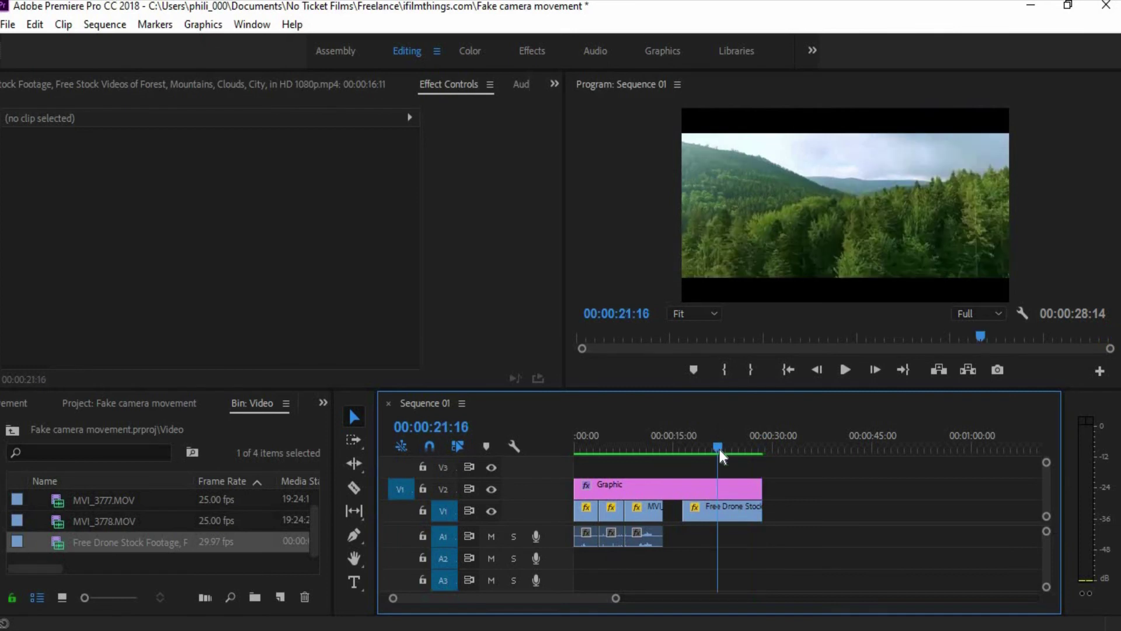
pyautogui.click(726, 511)
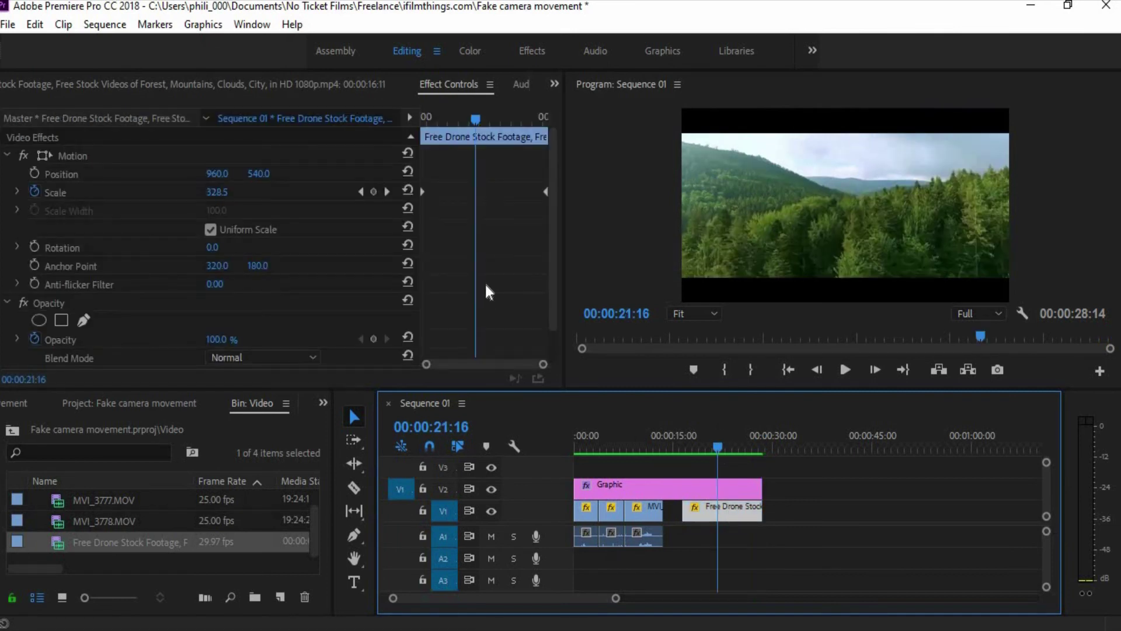
# Set the drone clip's speed to 200% so it lasts 00:00:06:01.
pyautogui.rightClick(740, 516)
pyautogui.click(786, 512)
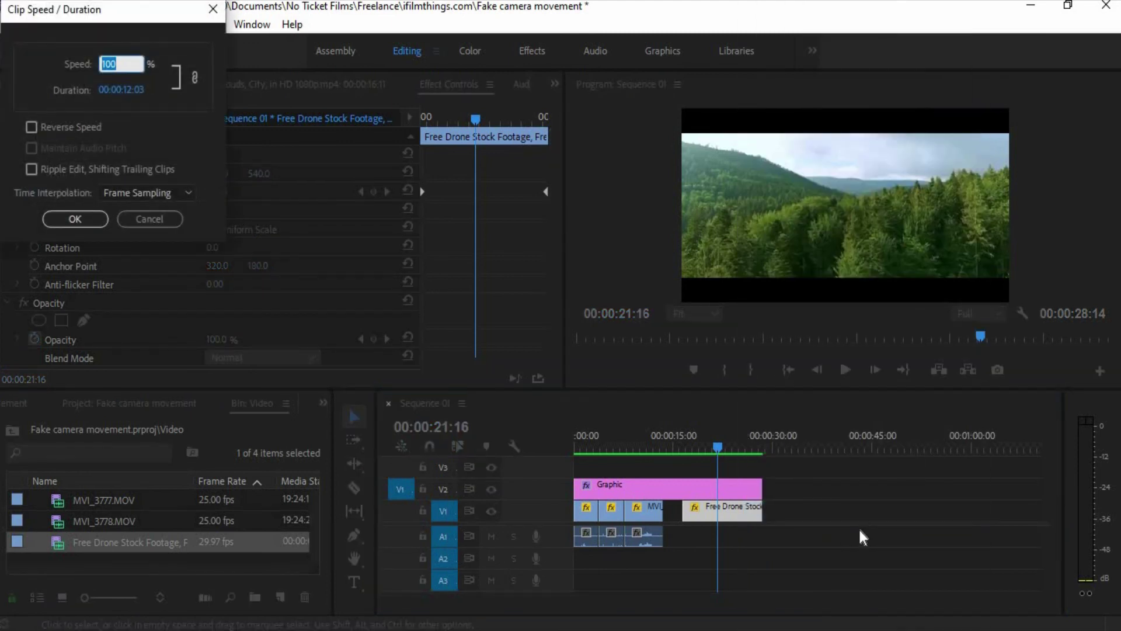
pyautogui.write('200')
pyautogui.press('Return')
pyautogui.click(690, 448)
pyautogui.moveTo(689, 448); pyautogui.dragTo(682, 448)
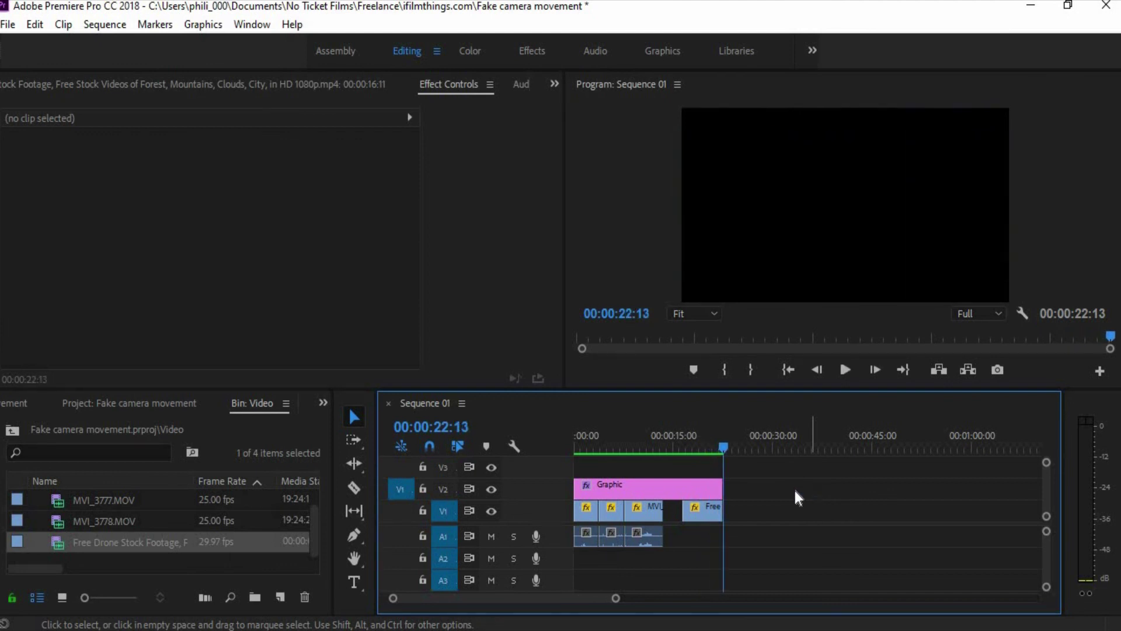
pyautogui.moveTo(716, 440); pyautogui.dragTo(714, 439)
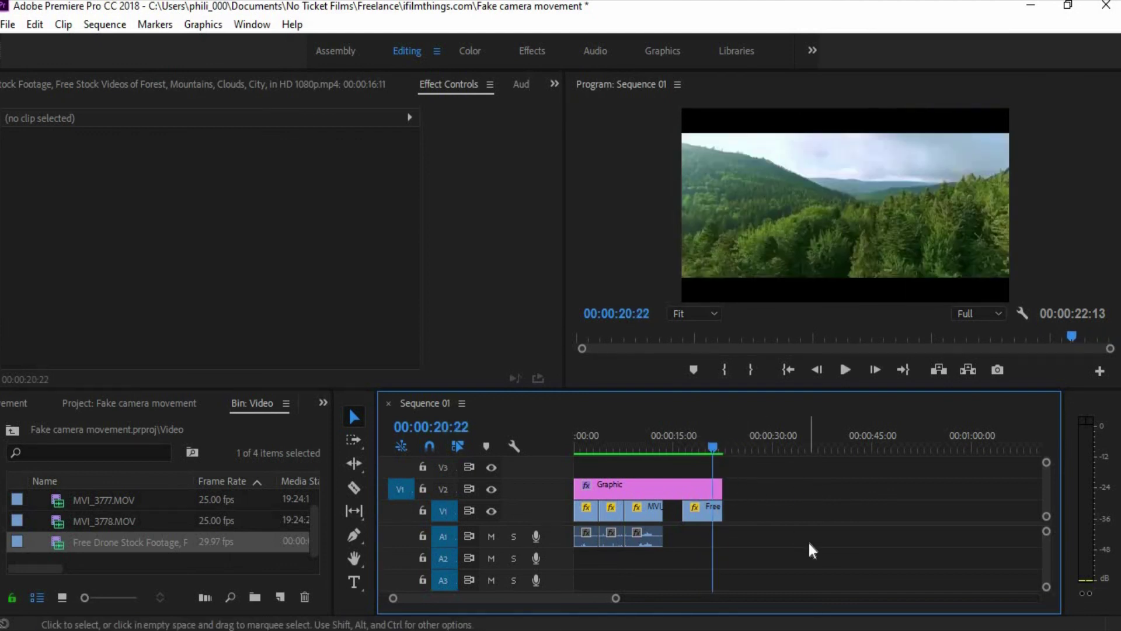